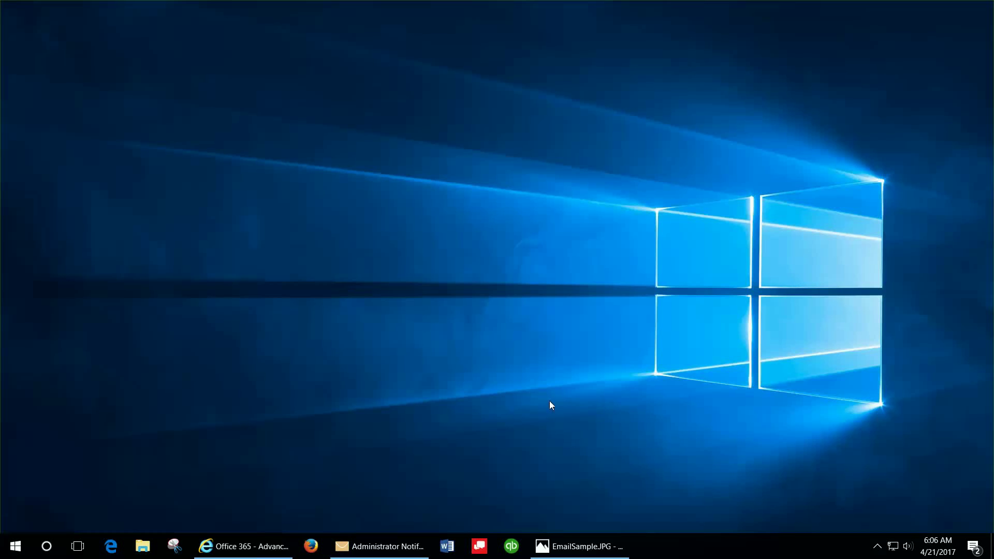
Step: View and close the sample phishing email image, then show the Office 365 Advanced Threat Protection page in Internet Explorer
left_click(603, 549)
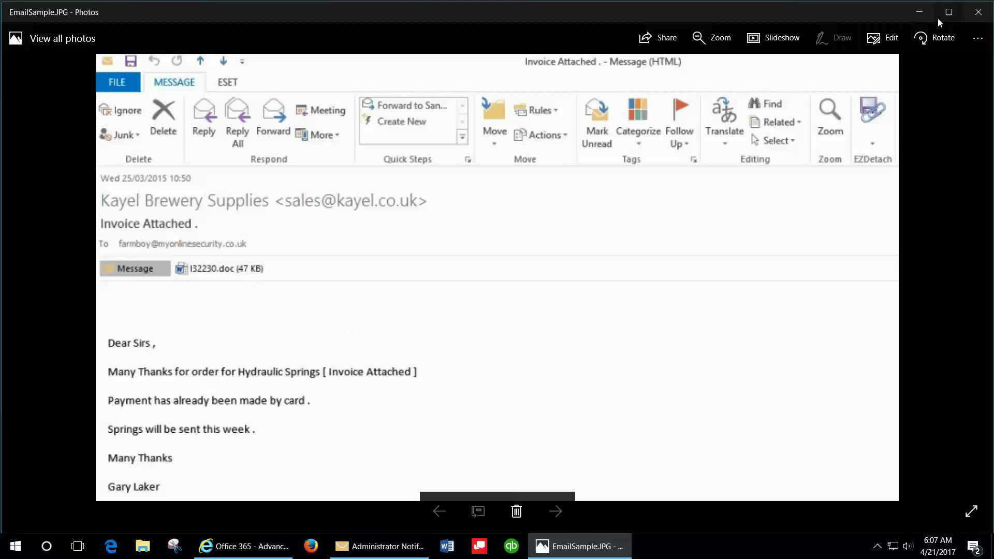
left_click(919, 13)
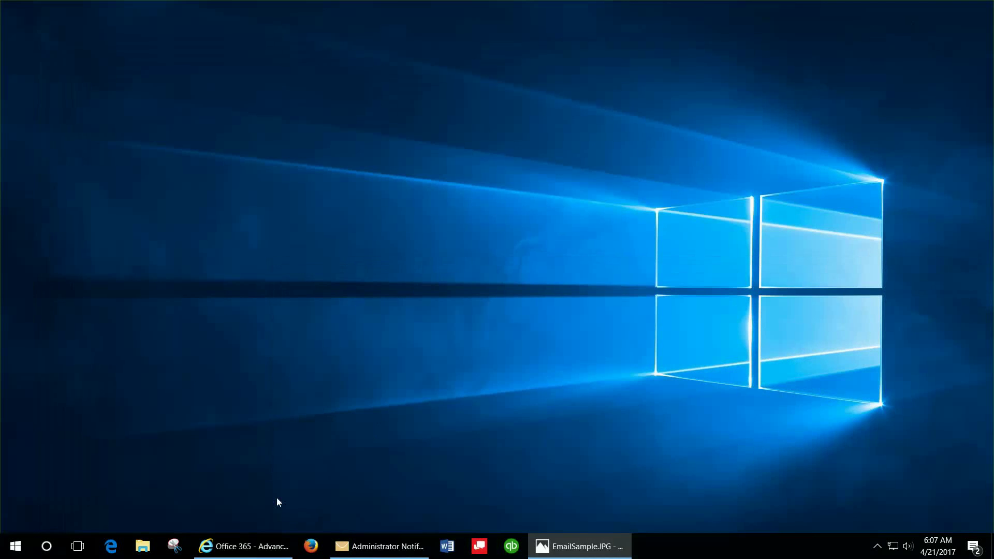
left_click(243, 546)
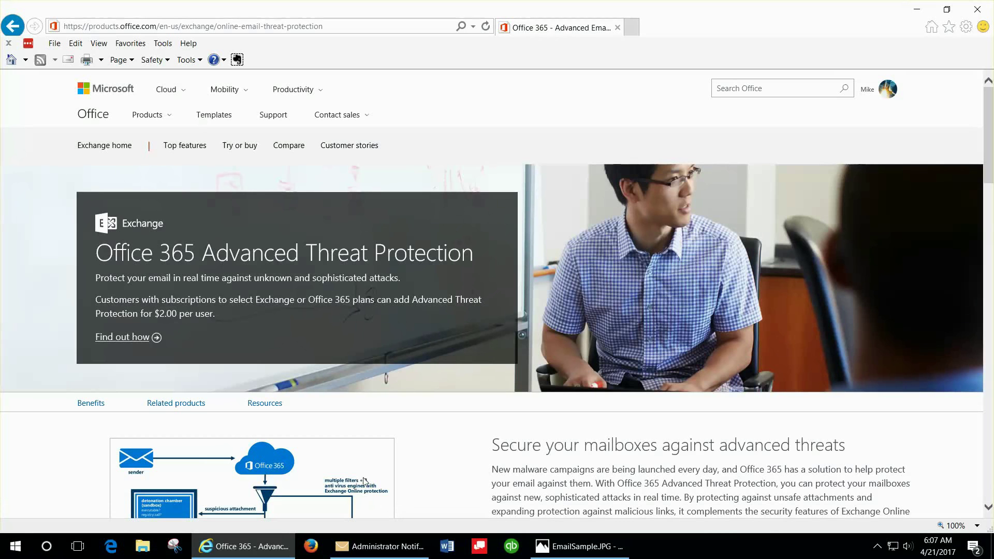
left_click(380, 546)
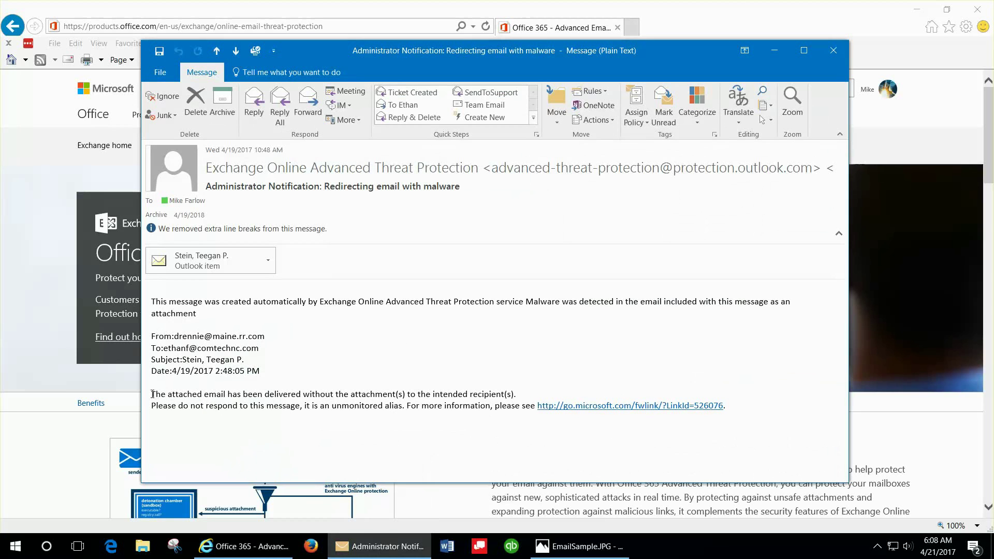
left_click_drag(153, 395, 527, 398)
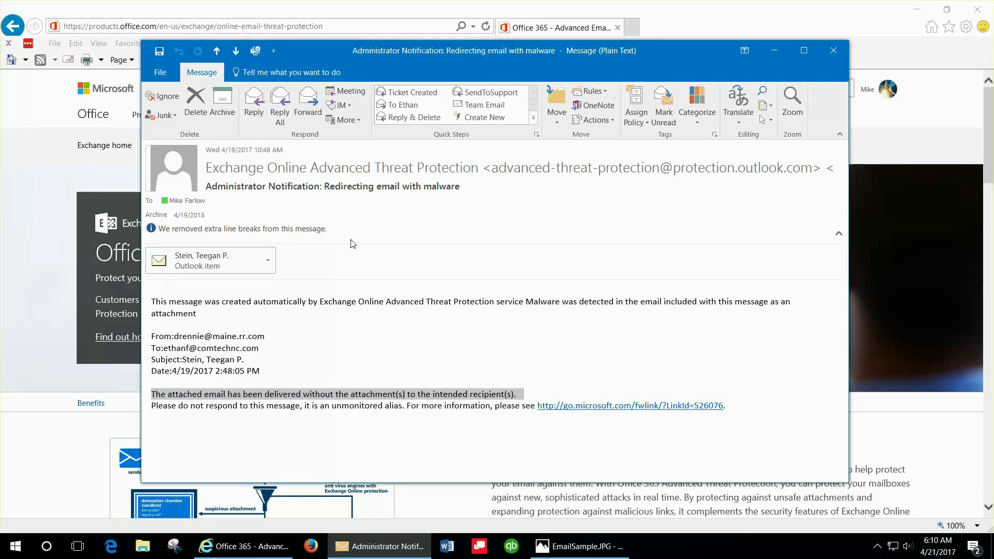
left_click(44, 210)
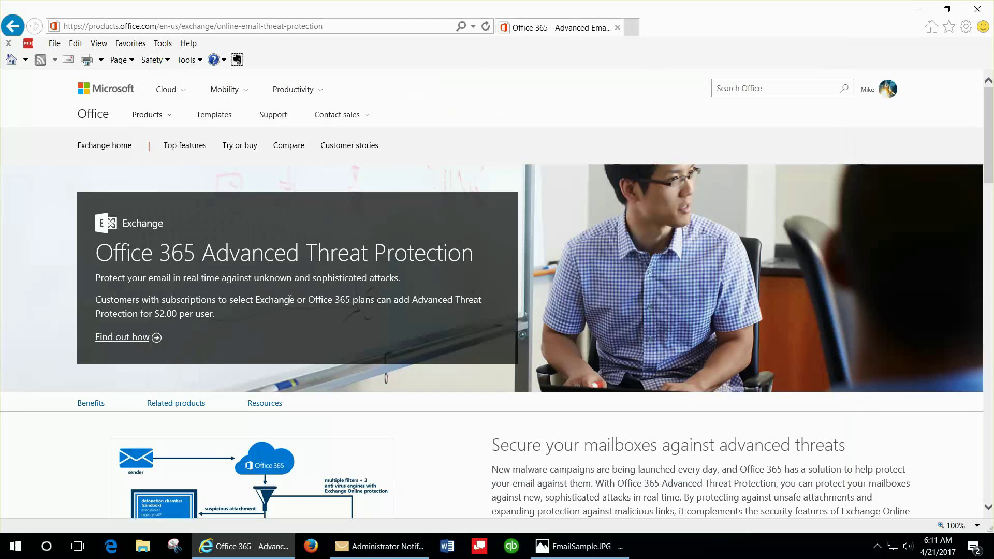